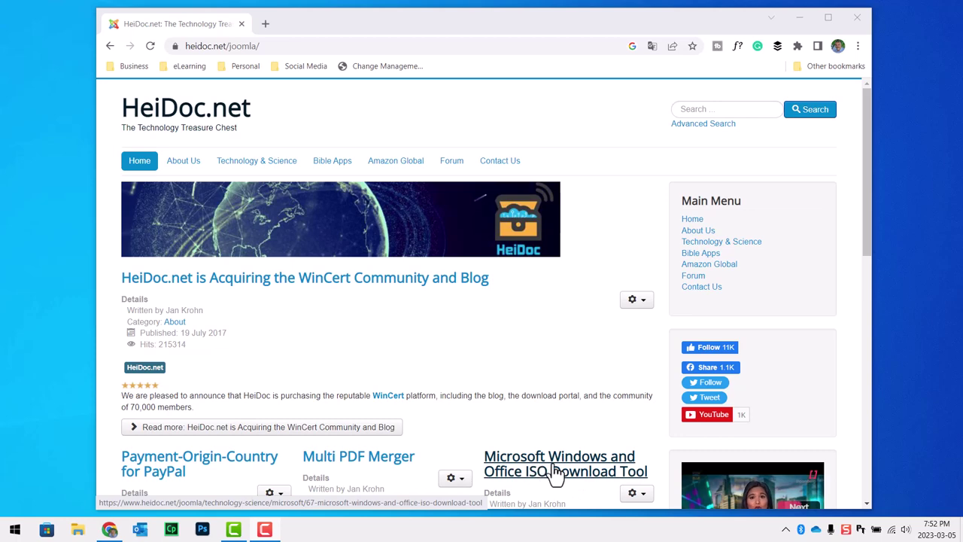
Step: Download Windows-ISO-Downloader.exe from HeiDoc's Microsoft Windows and Office ISO Download Tool article and launch the saved file
scroll(555, 472, "down", 3)
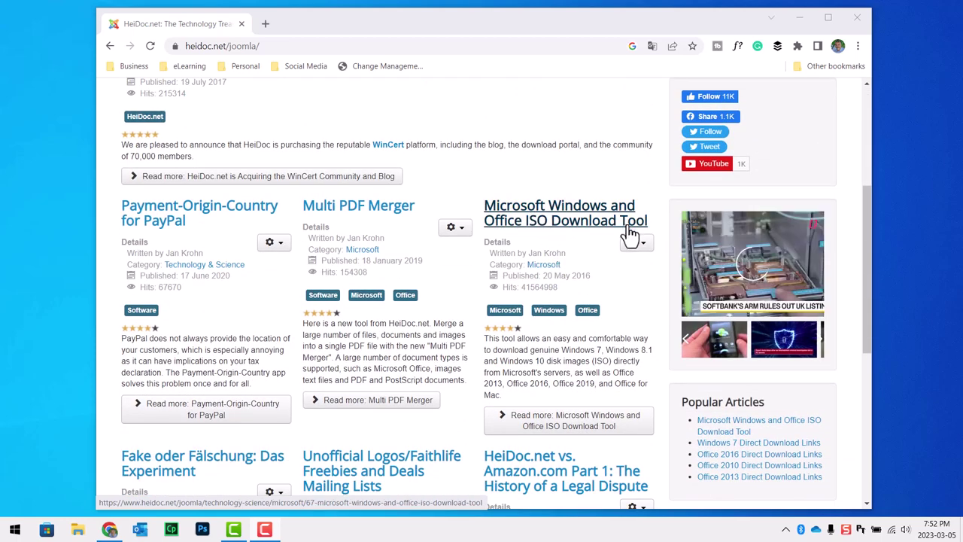
left_click(554, 224)
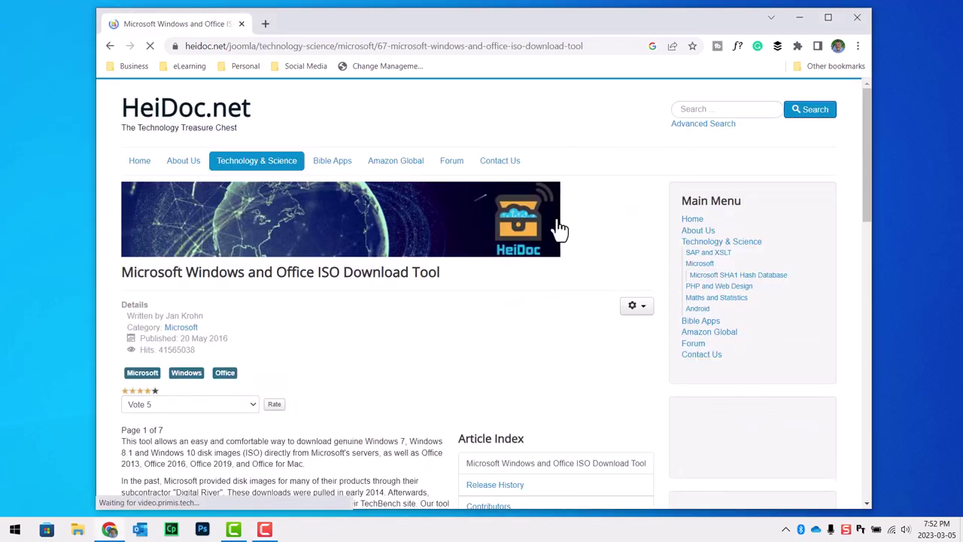
scroll(451, 270, "down", 2)
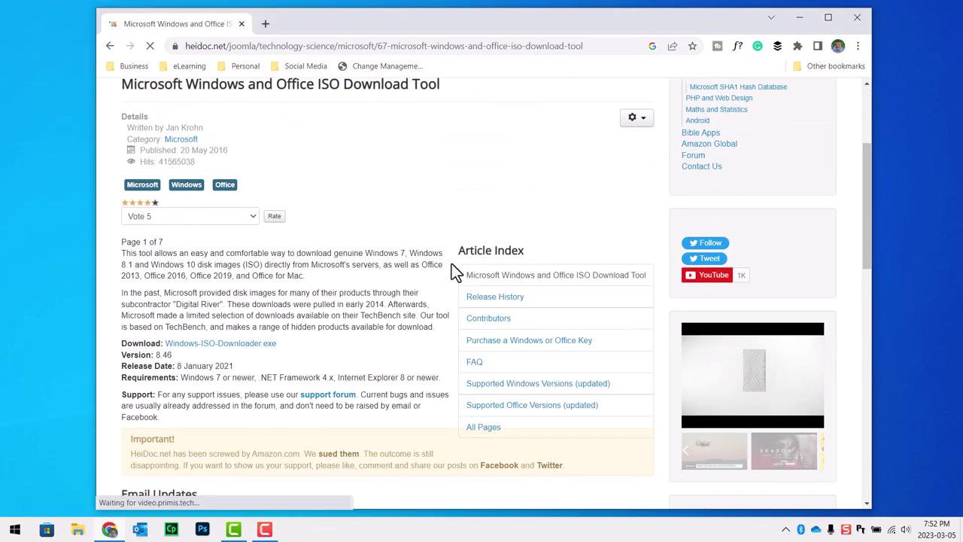
left_click(235, 346)
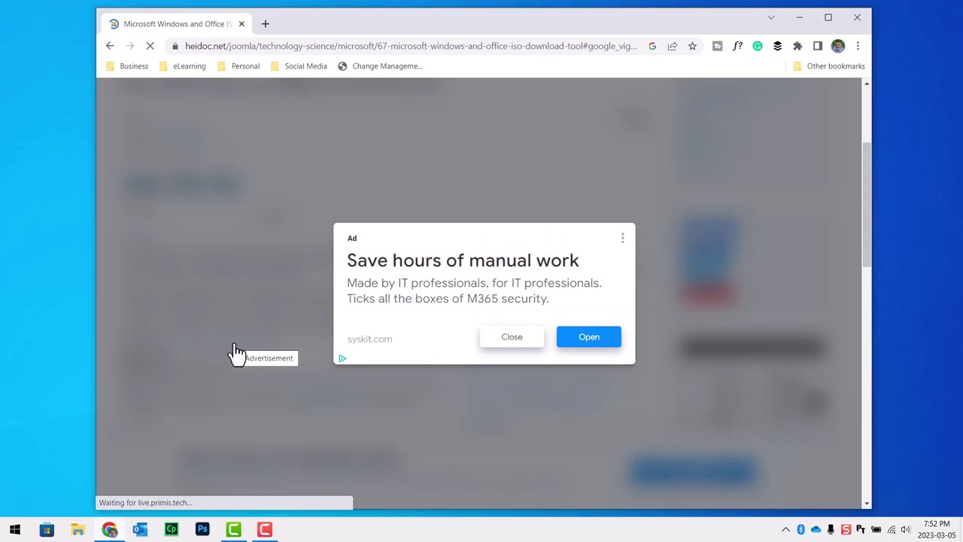
left_click(515, 337)
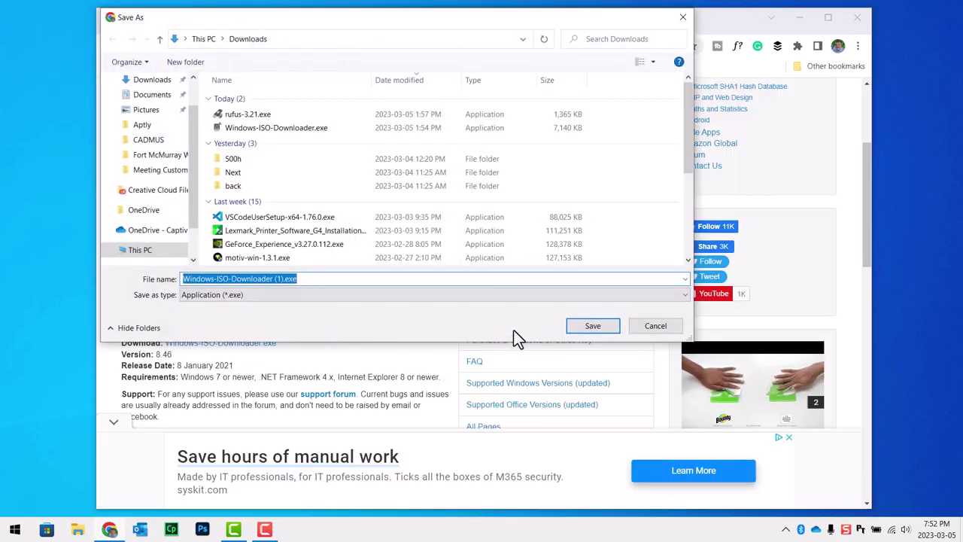
left_click(594, 328)
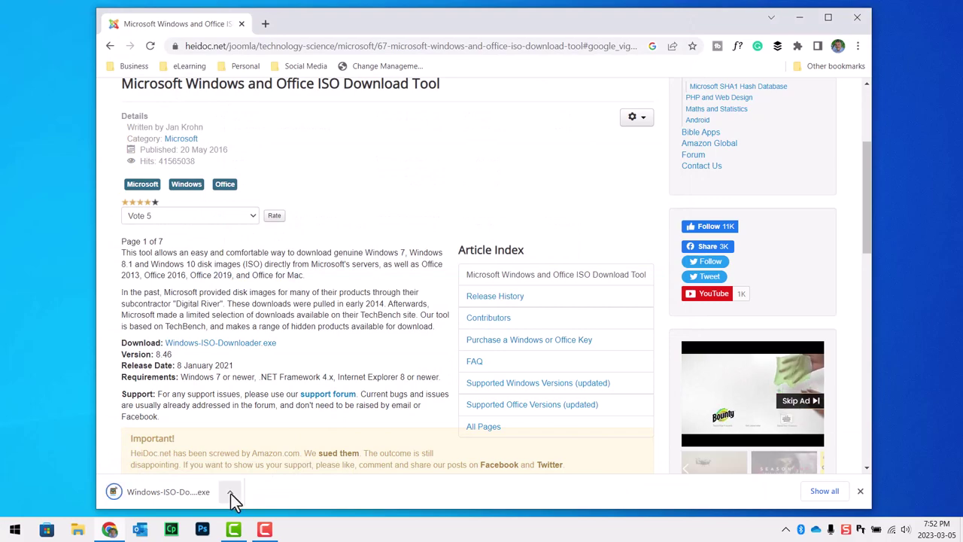
left_click(230, 492)
left_click(247, 413)
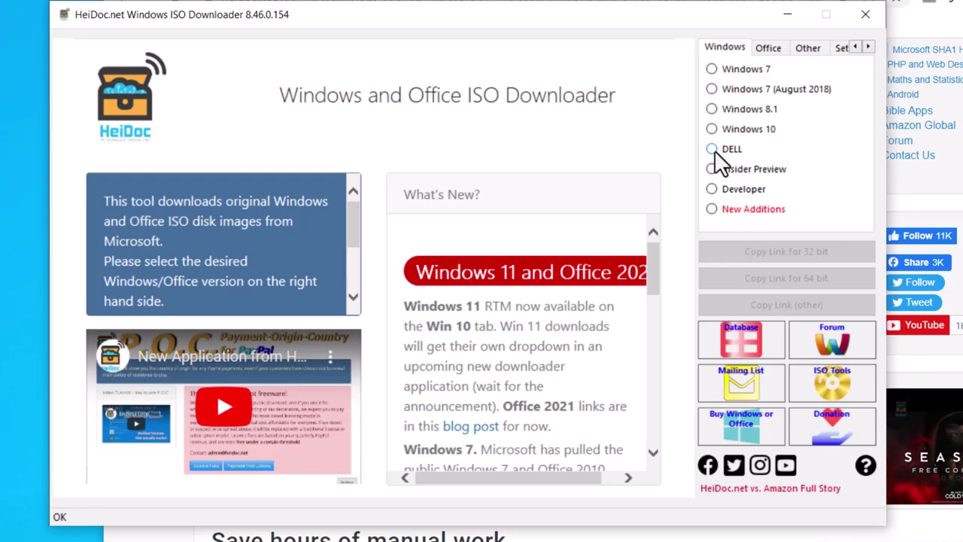
Step: Choose the DELL image category and set the model to XPS 15 9570 (Win 10 Pro 64-Bit)
left_click(713, 150)
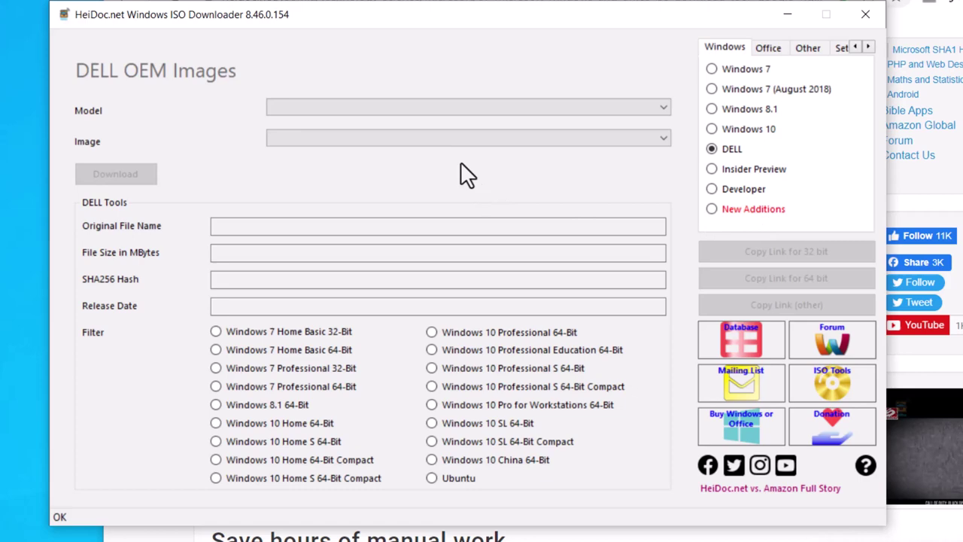
left_click(418, 107)
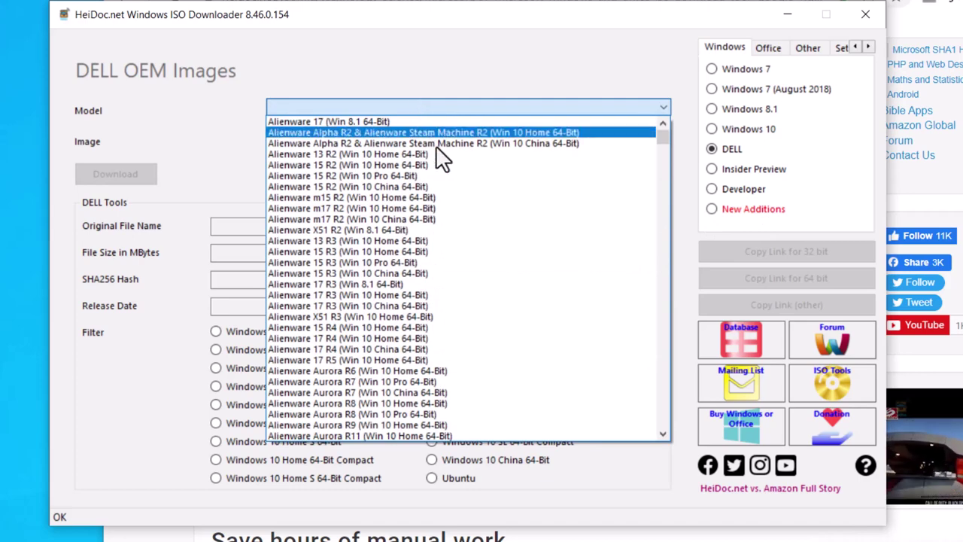
scroll(525, 263, "down", 2)
scroll(525, 263, "down", 4)
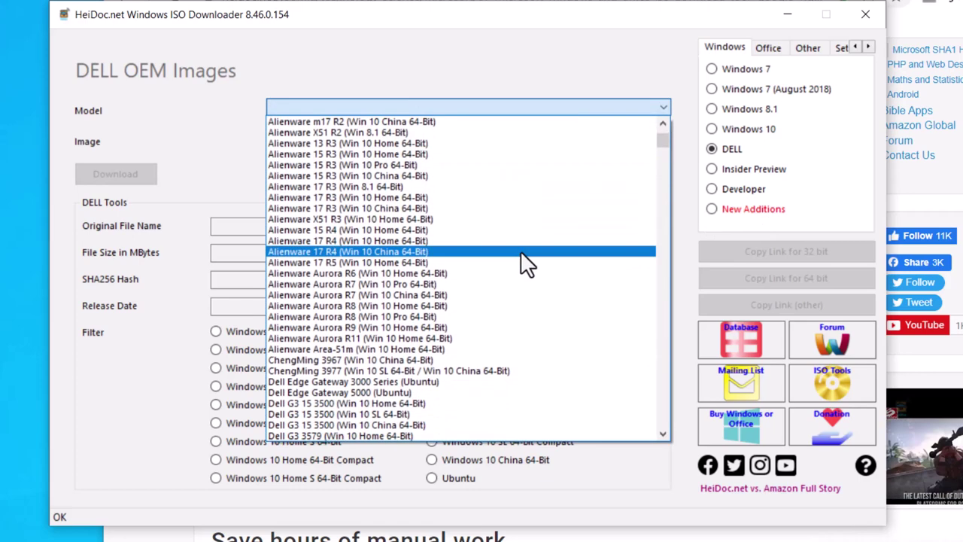
scroll(527, 263, "down", 3)
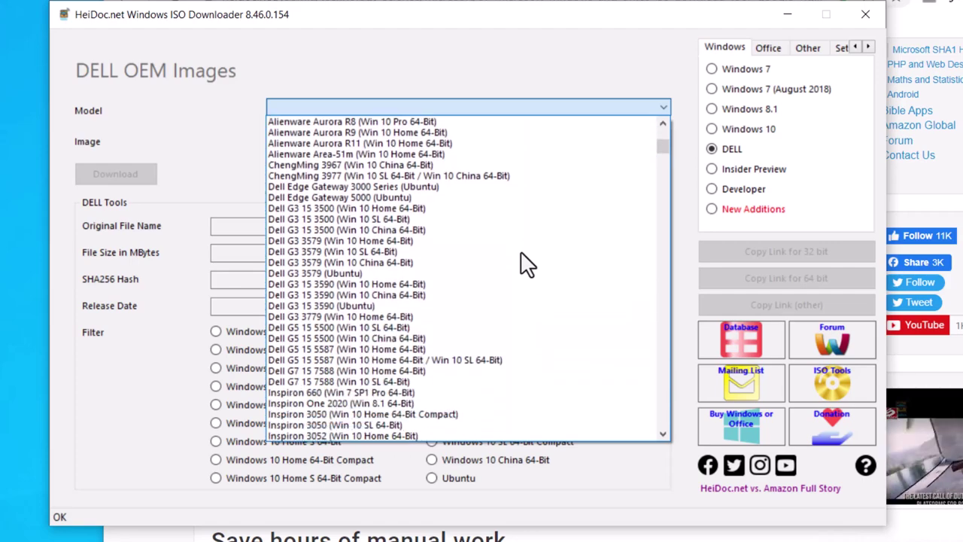
left_click_drag(661, 145, 663, 345)
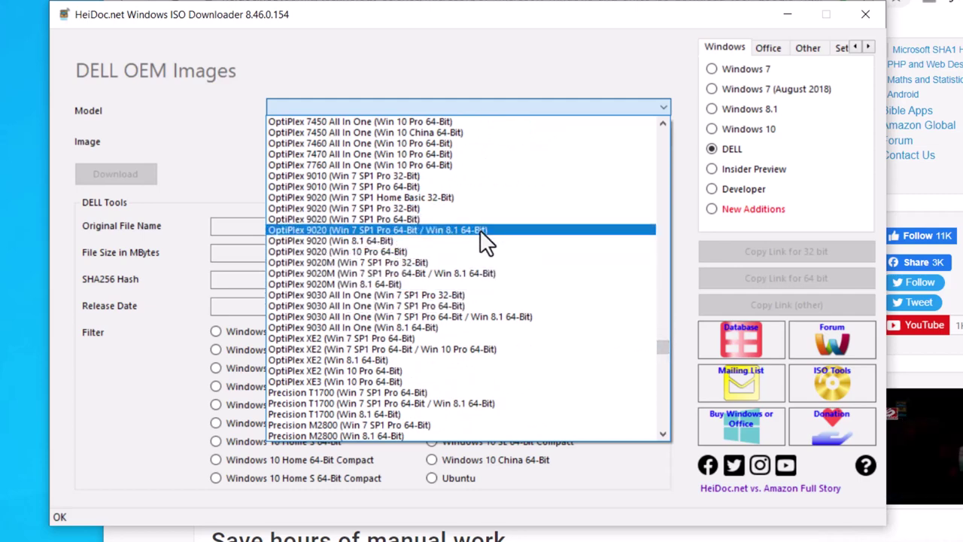
scroll(488, 243, "down", 13)
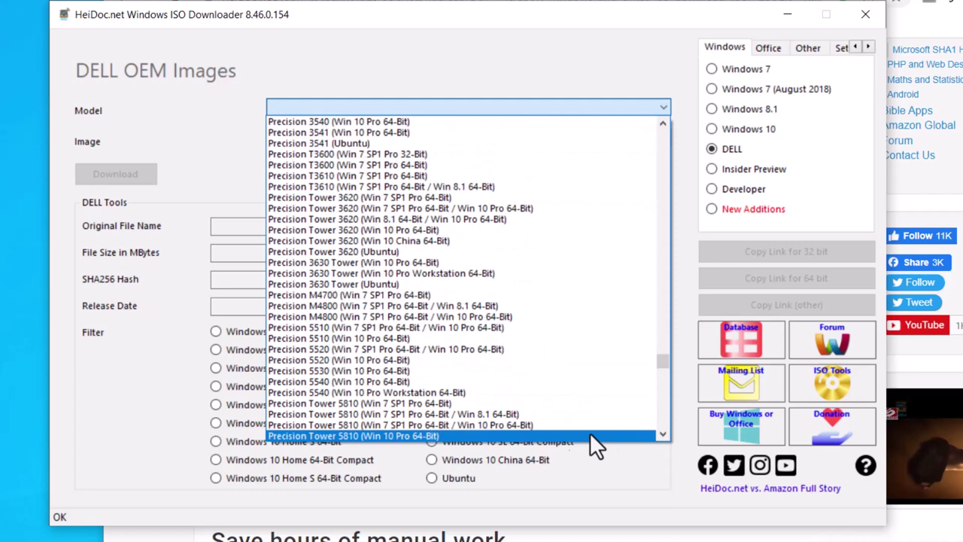
scroll(296, 425, "down", 10)
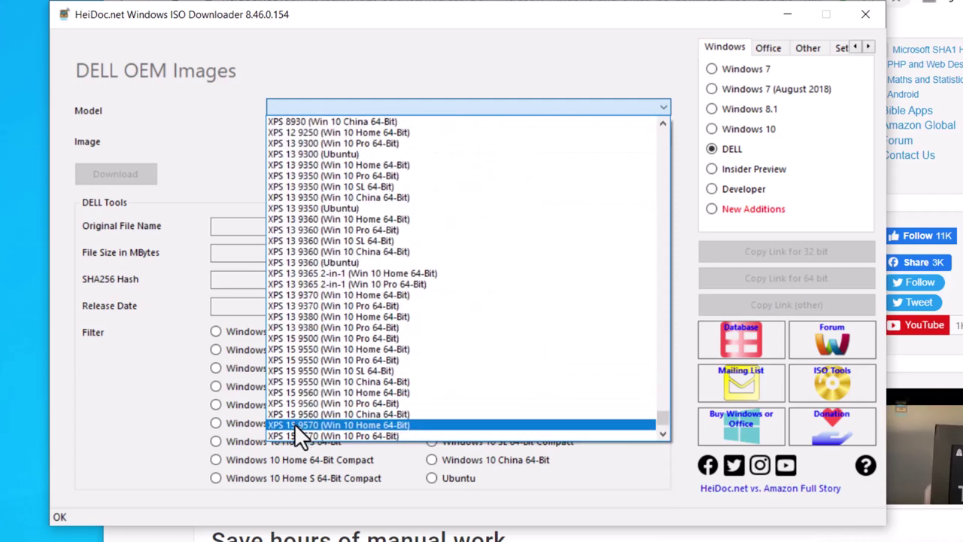
left_click(397, 435)
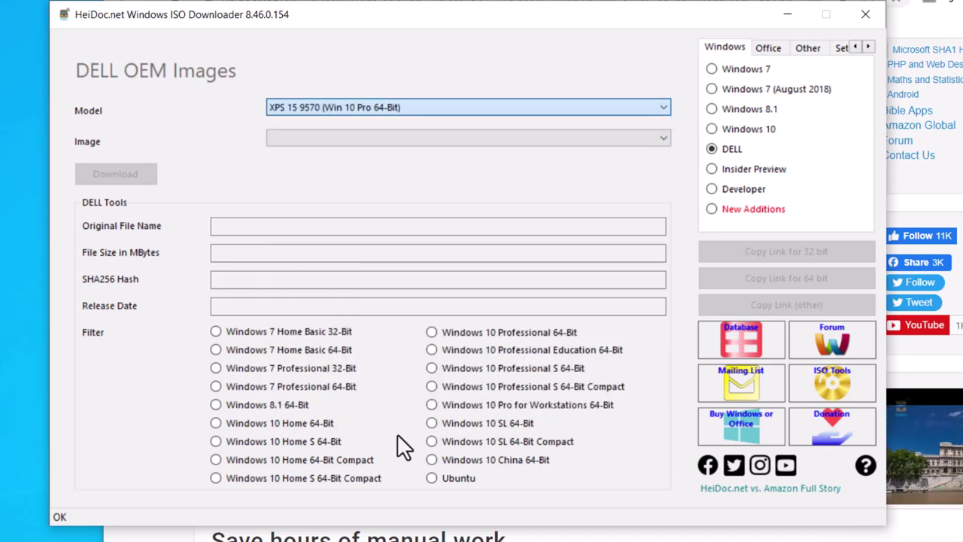
Step: Select the Windows 10 Professional, 64-bit image GNP8XA00_W10x64ROW_pro.iso, request its download and cancel saving the file
left_click(292, 143)
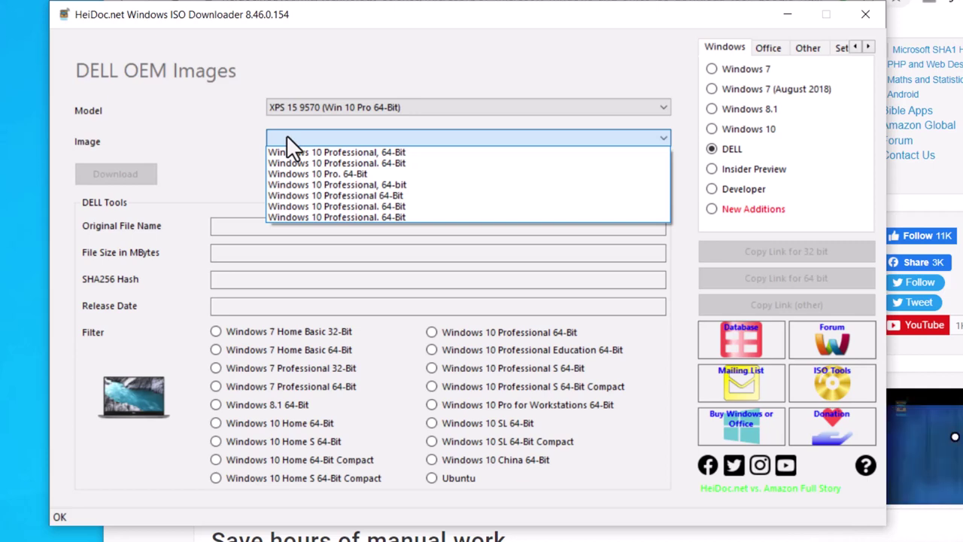
left_click(340, 154)
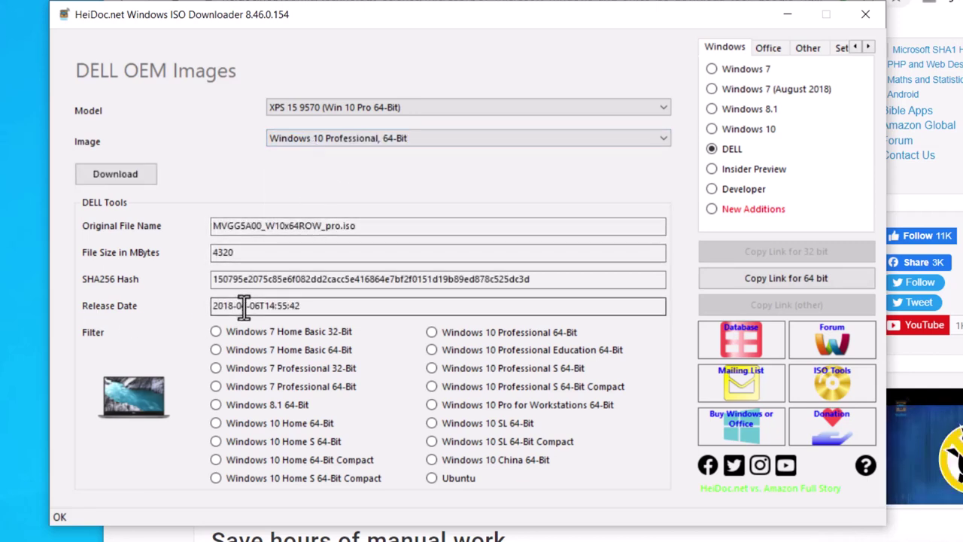
scroll(333, 133, "down", 1)
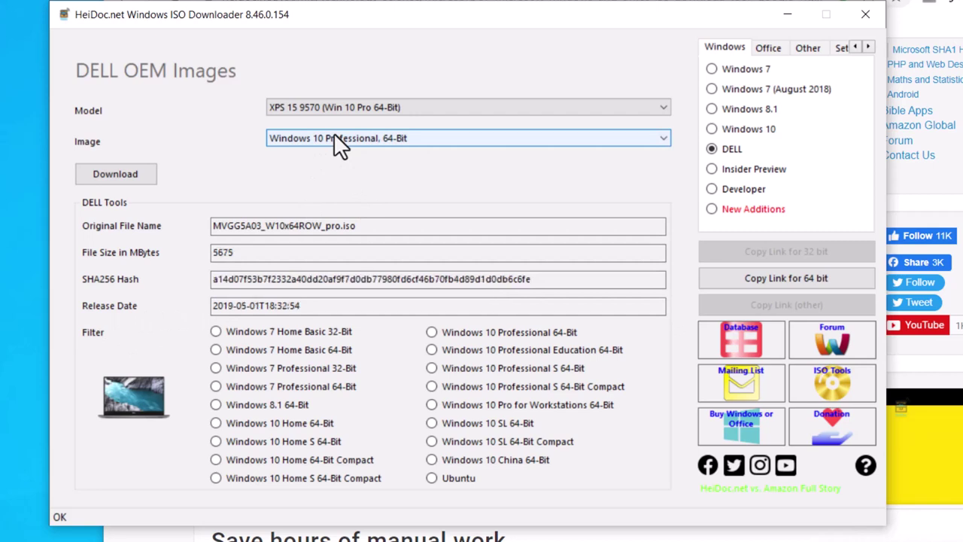
scroll(334, 134, "down", 1)
scroll(334, 134, "down", 1)
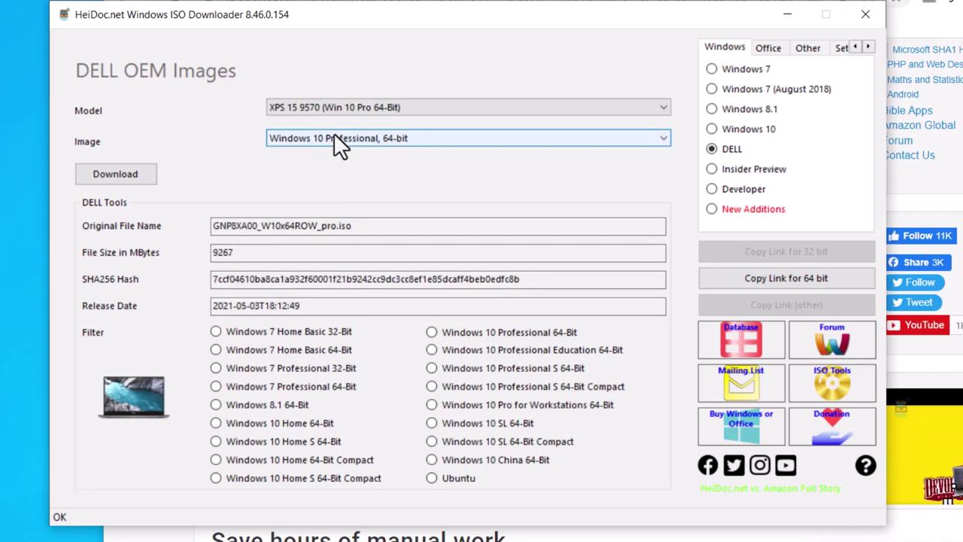
scroll(335, 137, "down", 3)
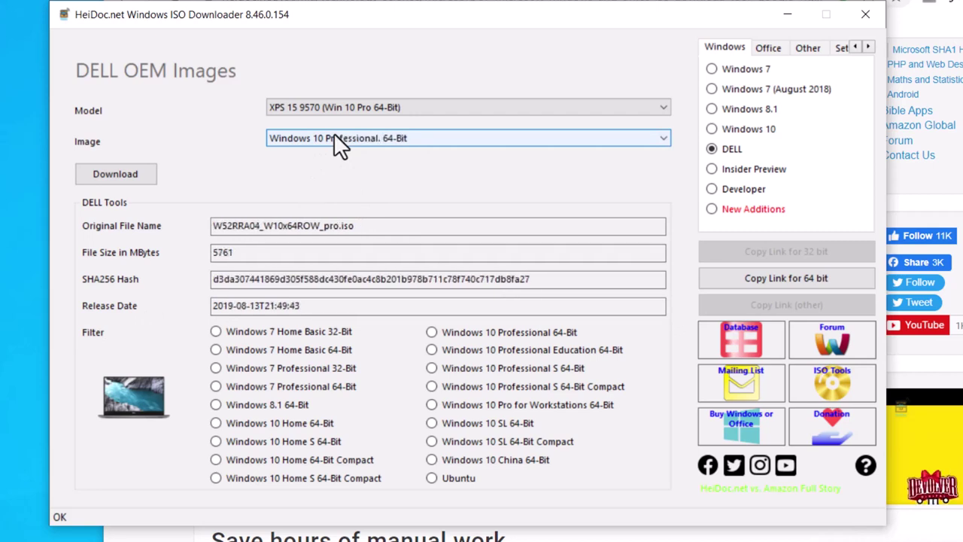
scroll(334, 135, "down", 3)
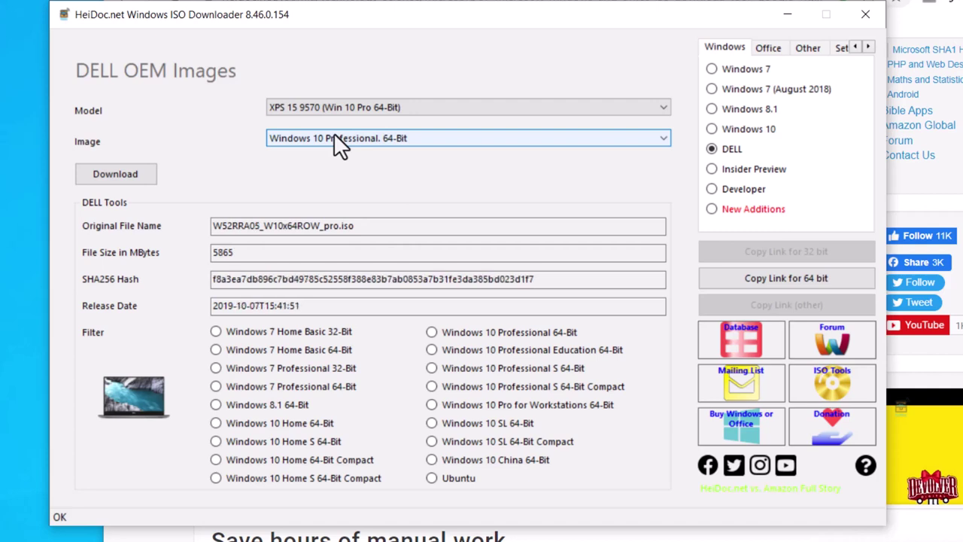
left_click(215, 304)
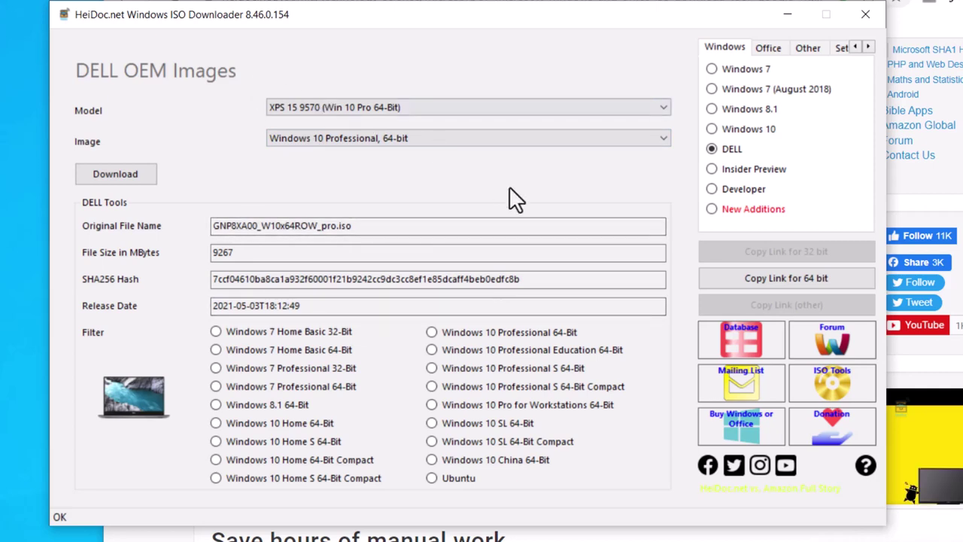
left_click(114, 175)
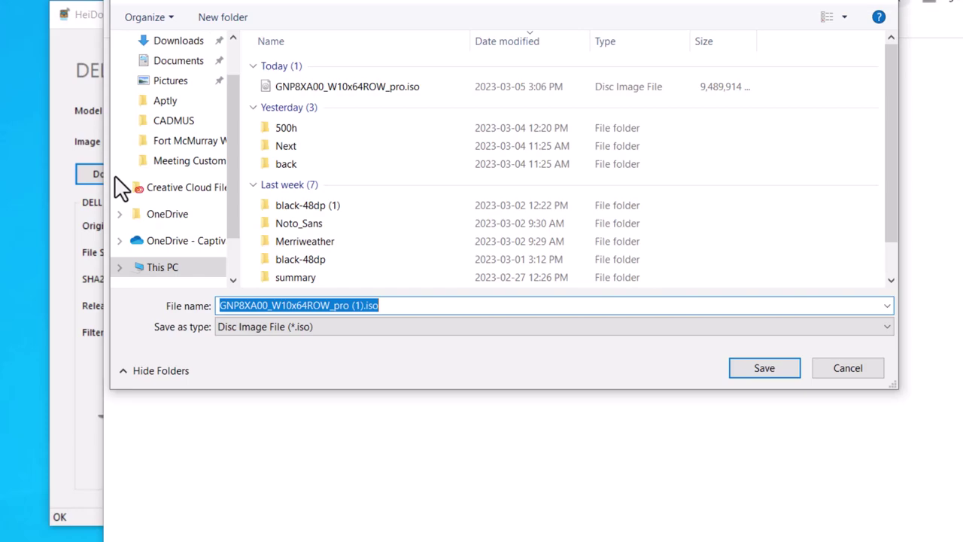
left_click(848, 368)
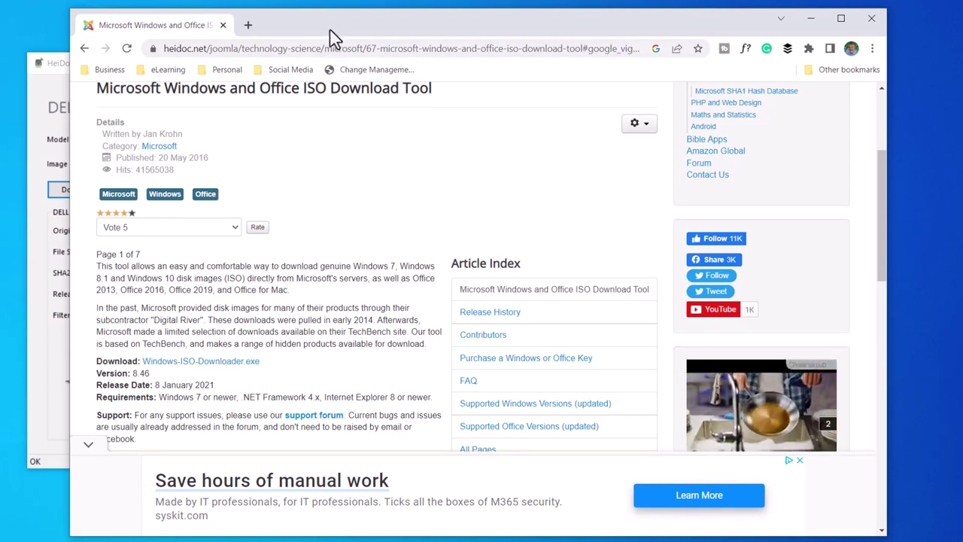
Step: Switch to Chrome and open the Rufus website in a new browser tab
left_click(248, 25)
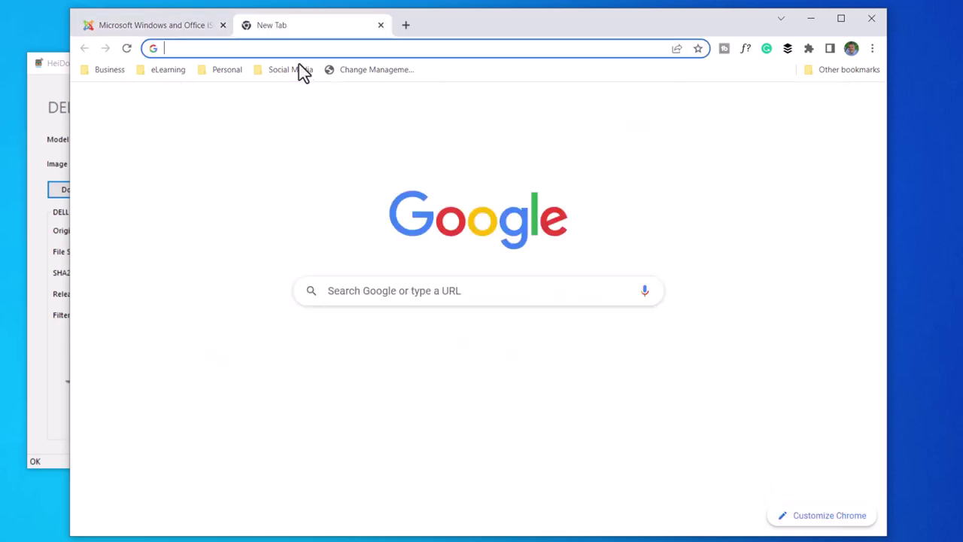
left_click(280, 48)
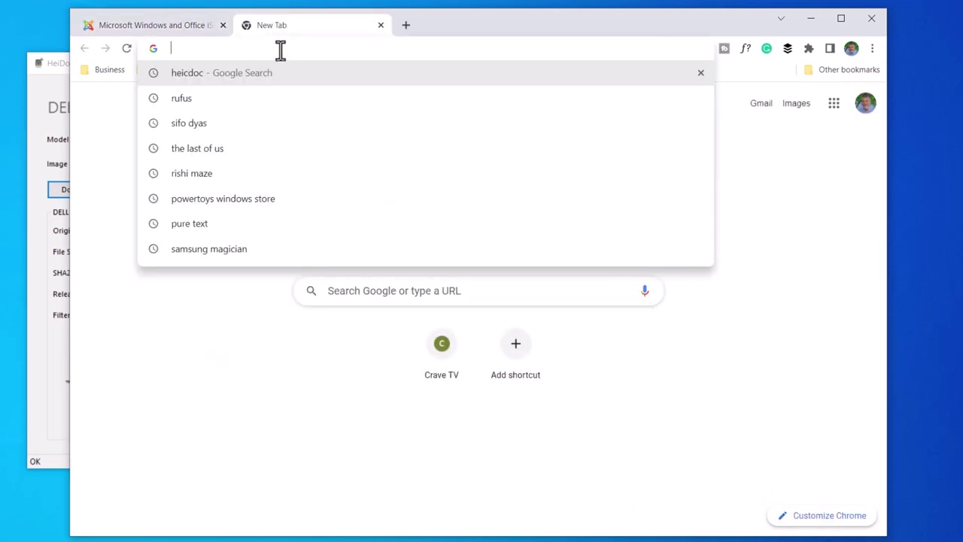
type("rufus")
key("Return")
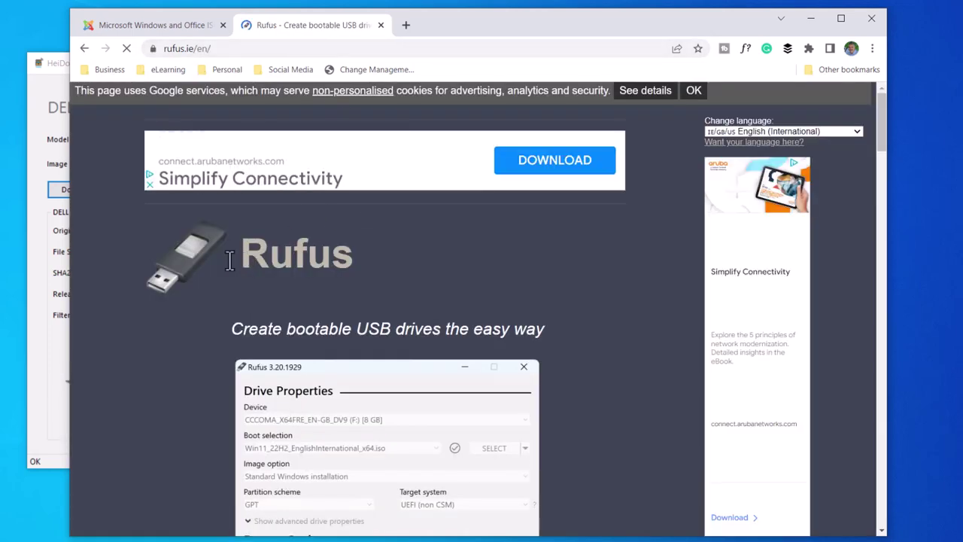
Step: Download Rufus 3.21 to the Downloads folder as rufus-3.21.exe, dismissing the ad and replacing the existing file
scroll(218, 256, "down", 5)
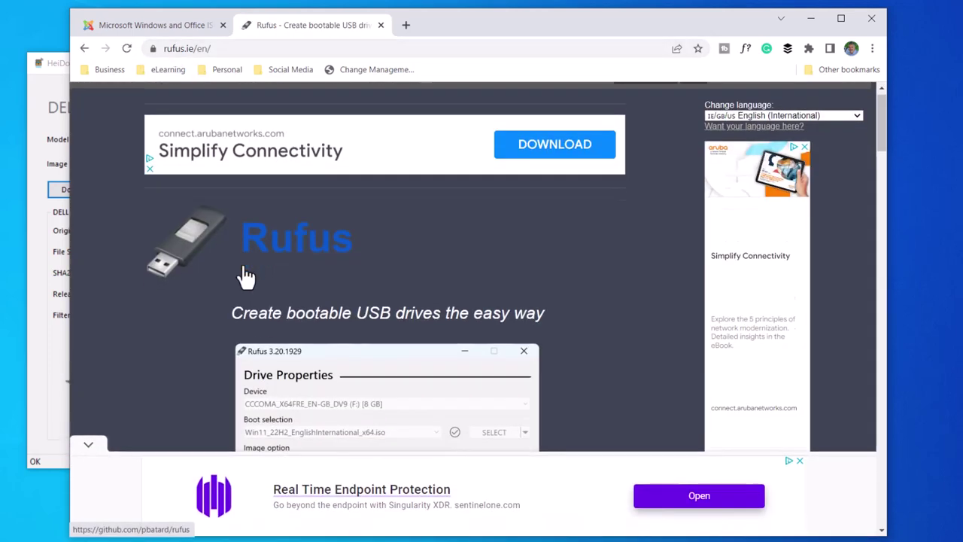
scroll(219, 259, "down", 15)
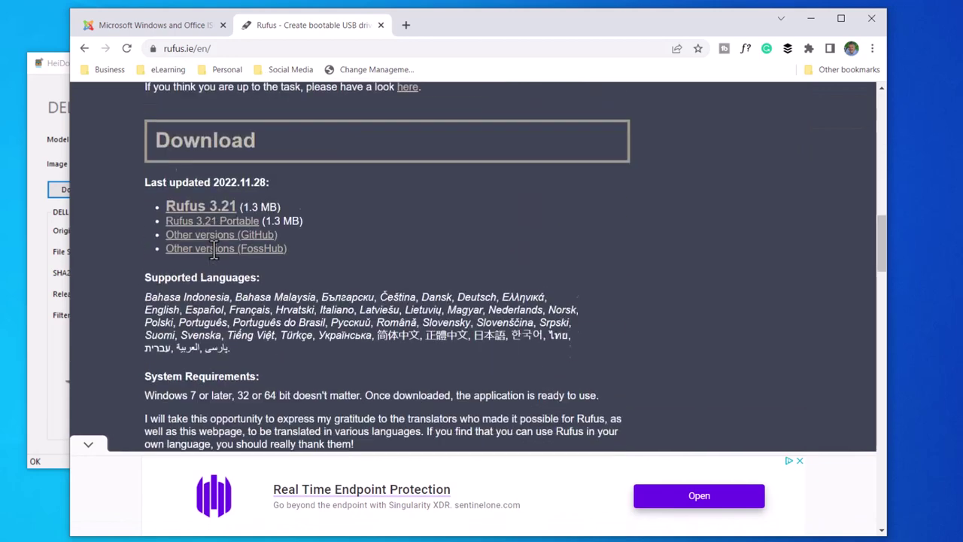
scroll(214, 248, "up", 2)
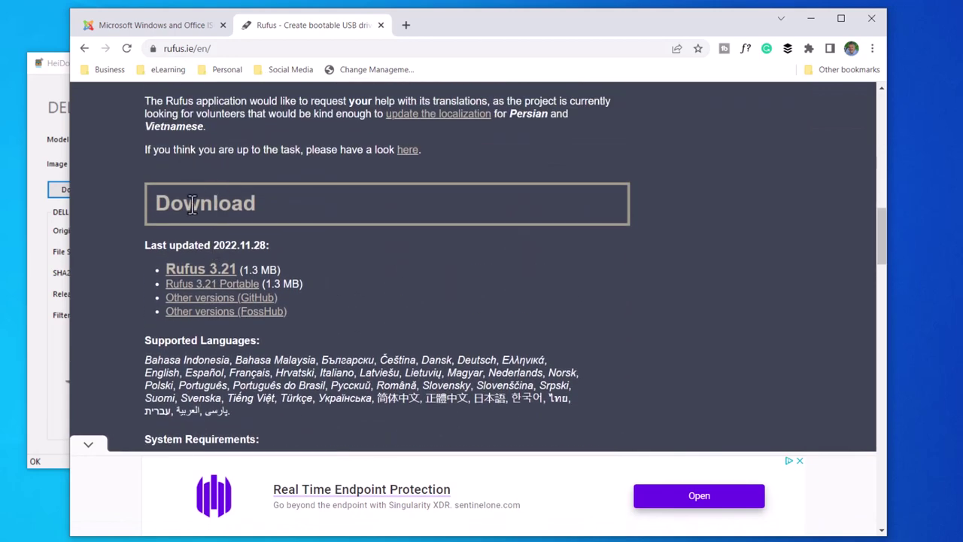
left_click(192, 275)
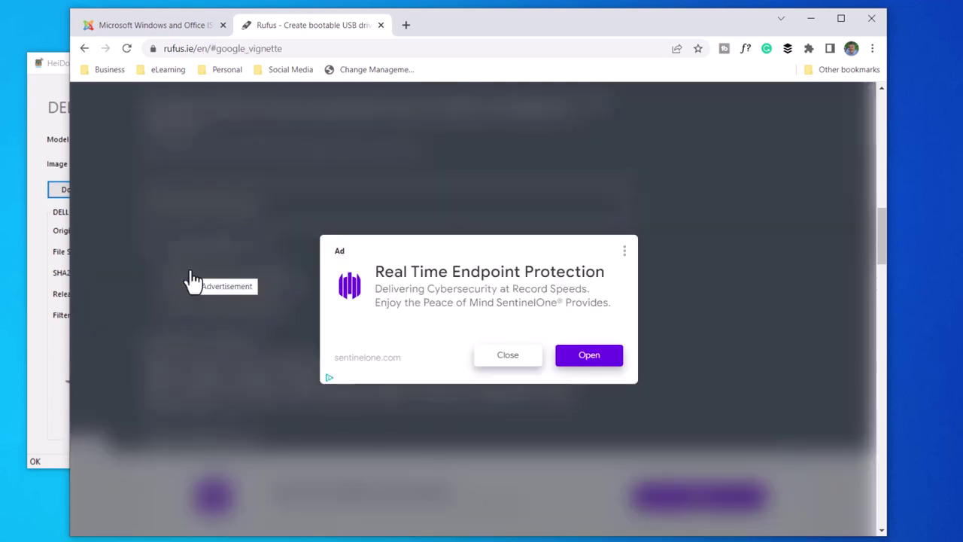
left_click(510, 361)
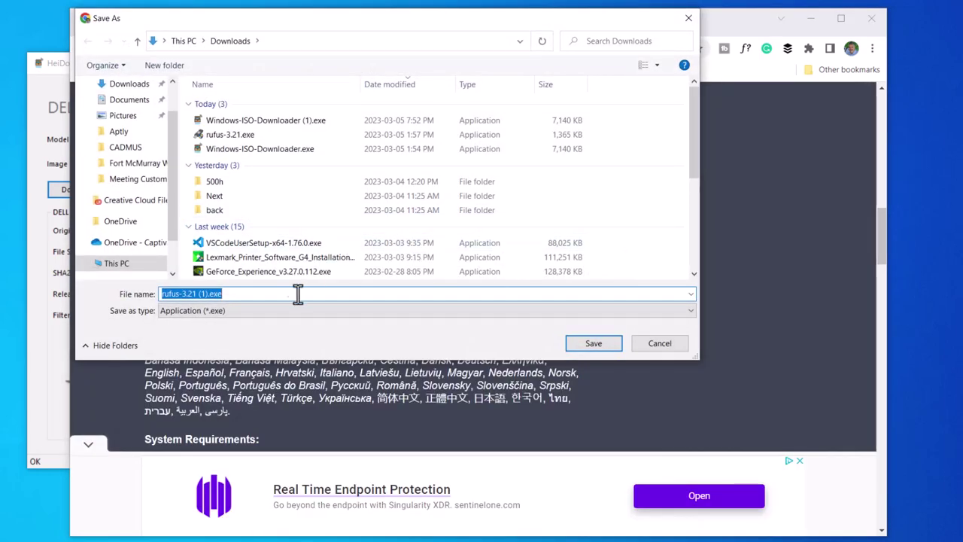
left_click(229, 136)
left_click(598, 343)
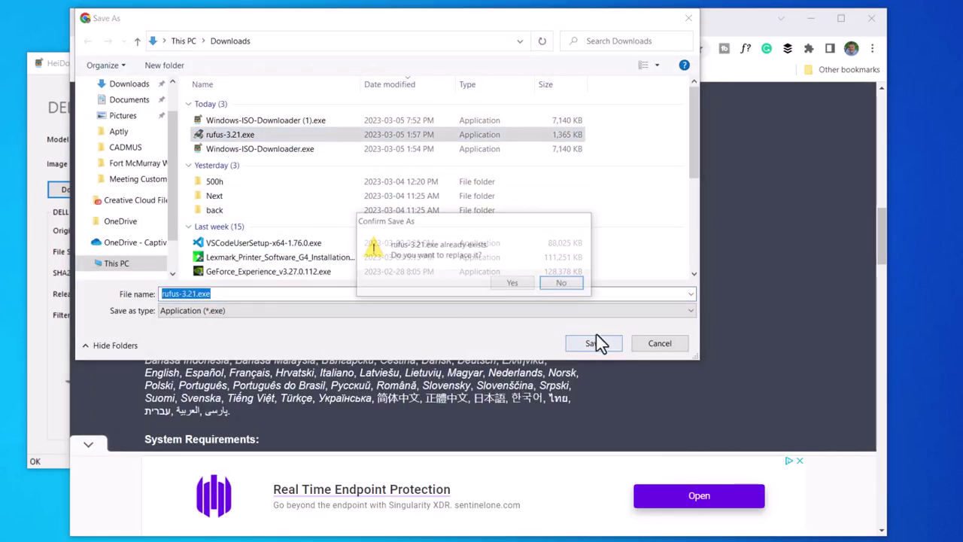
left_click(528, 287)
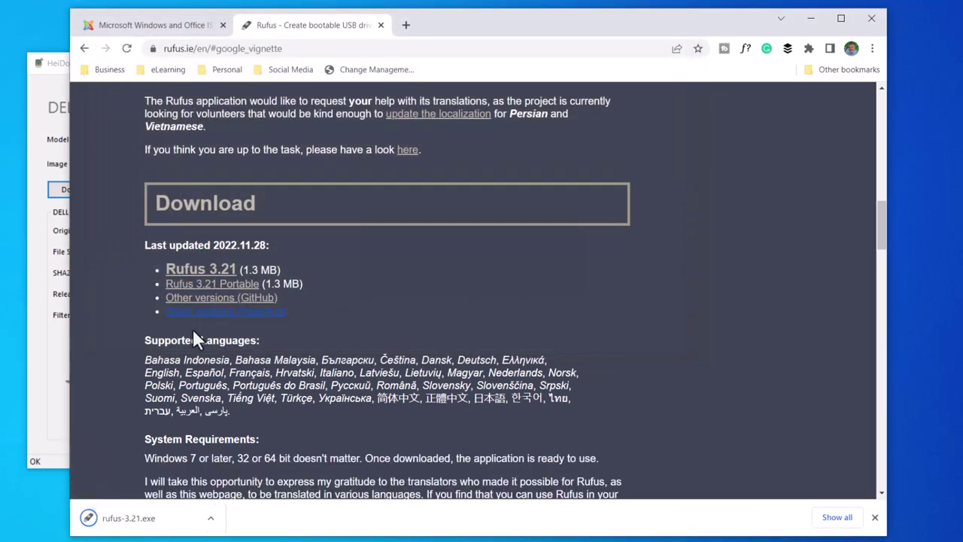
Step: Launch the downloaded rufus-3.21.exe, minimize the HeiDoc ISO downloader window and allow Rufus to check for application updates online
left_click(212, 521)
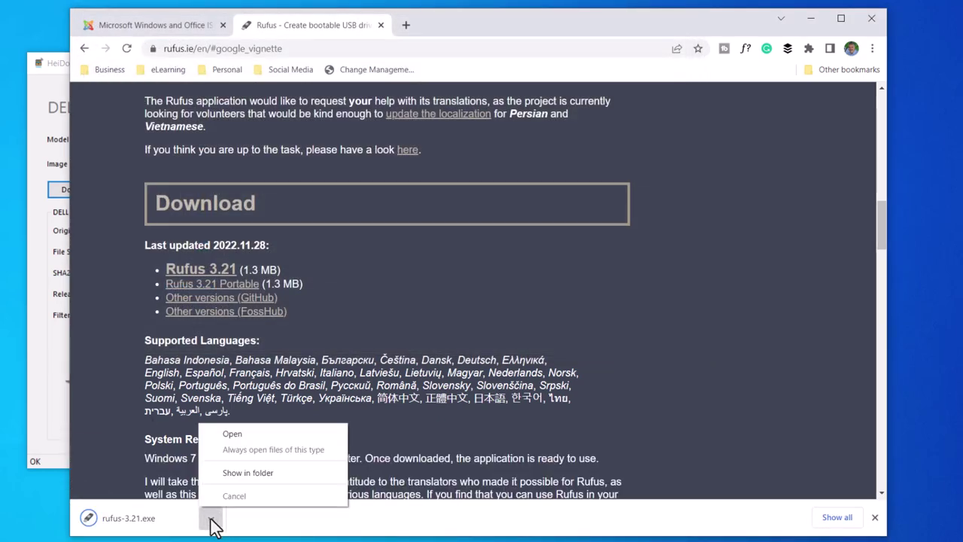
left_click(230, 431)
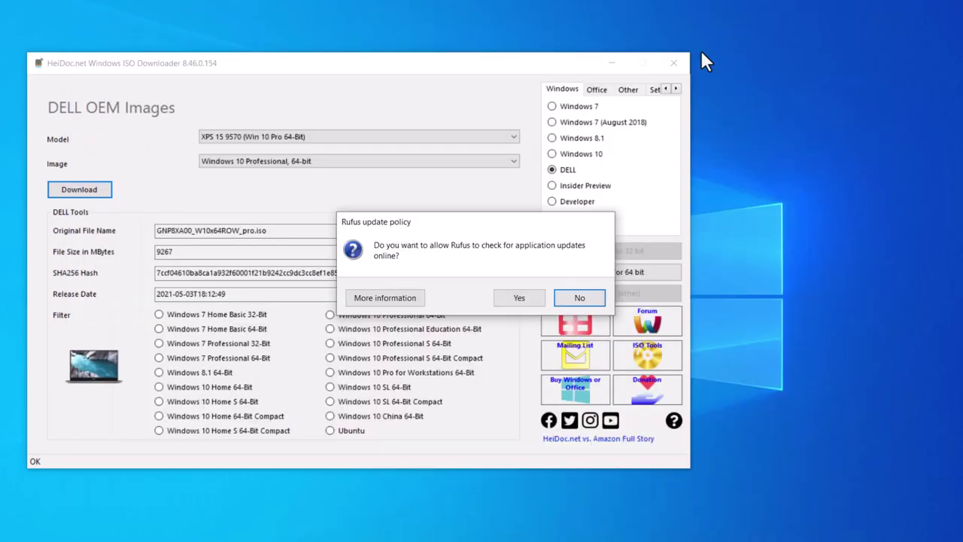
left_click(613, 68)
left_click(521, 298)
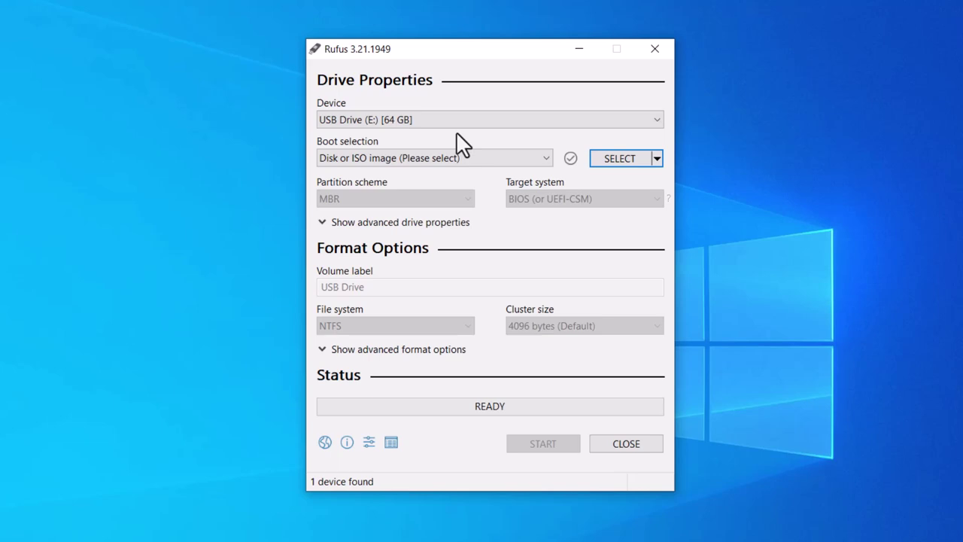
Step: Load GNP8XA00_W10x64ROW_pro.iso from the Downloads folder as the boot image for the USB drive
left_click(616, 161)
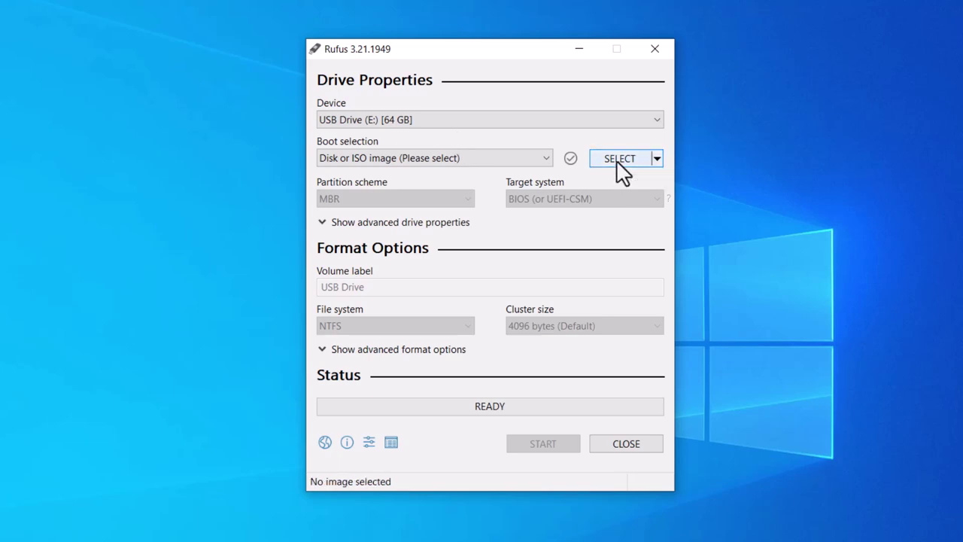
left_click(516, 202)
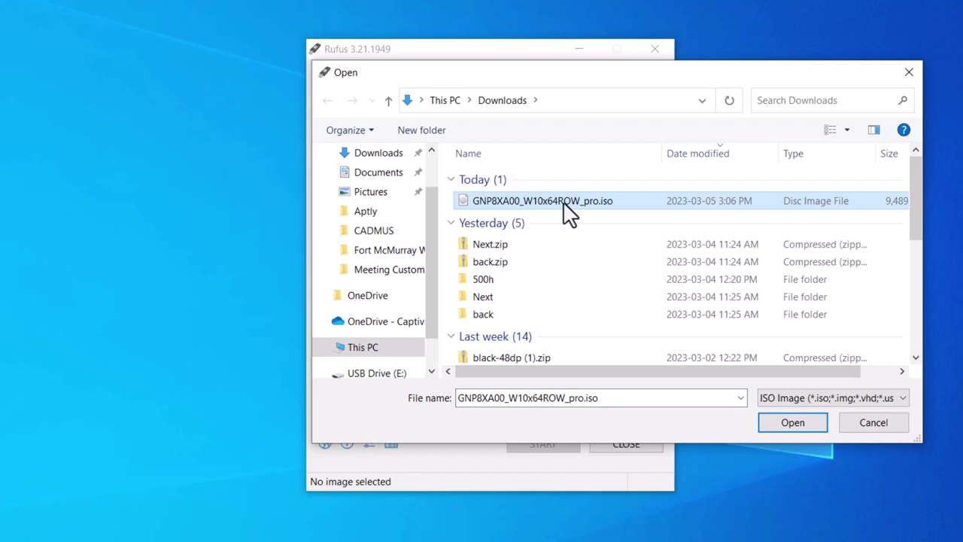
left_click(791, 420)
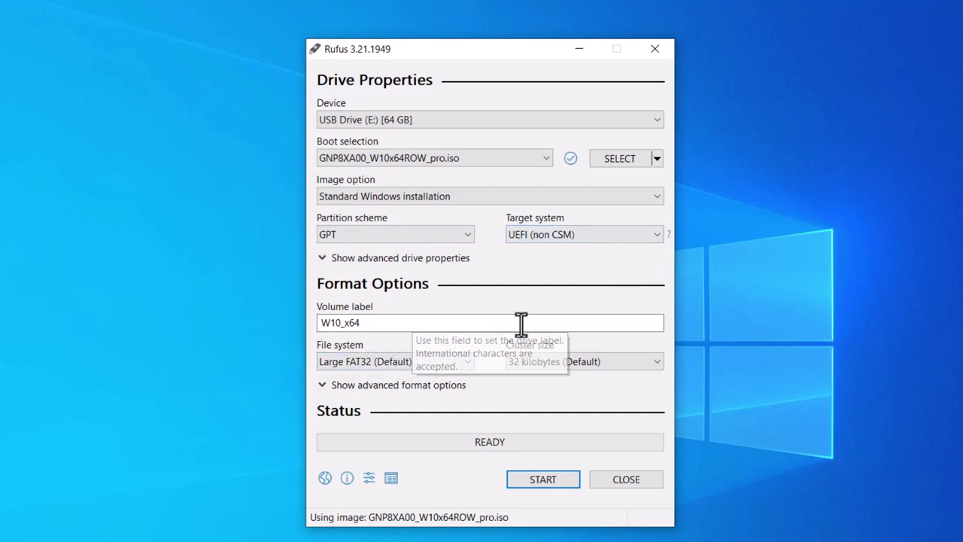
Step: Start writing the image to USB Drive (E:) without any Windows installation customizations, accepting the erasure of all its data
left_click(544, 479)
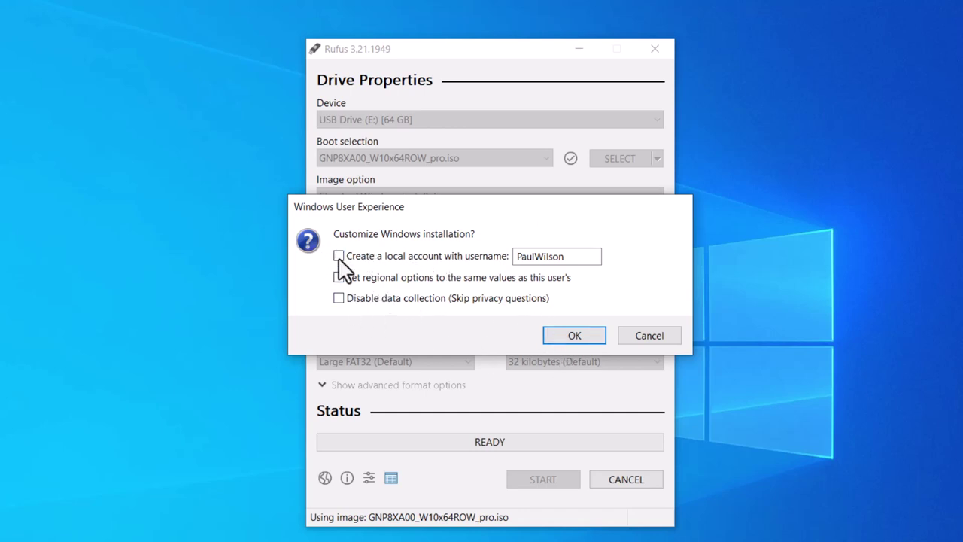
left_click(574, 337)
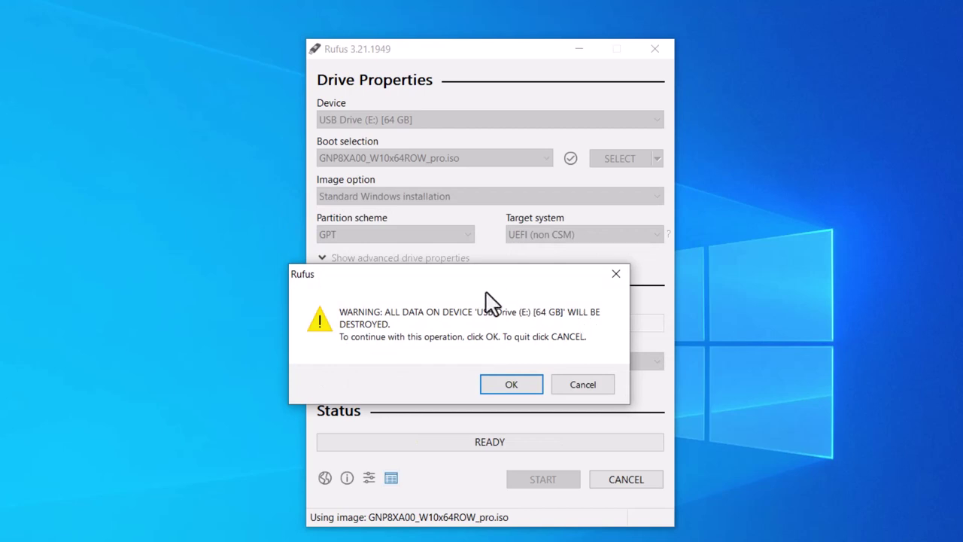
left_click(512, 385)
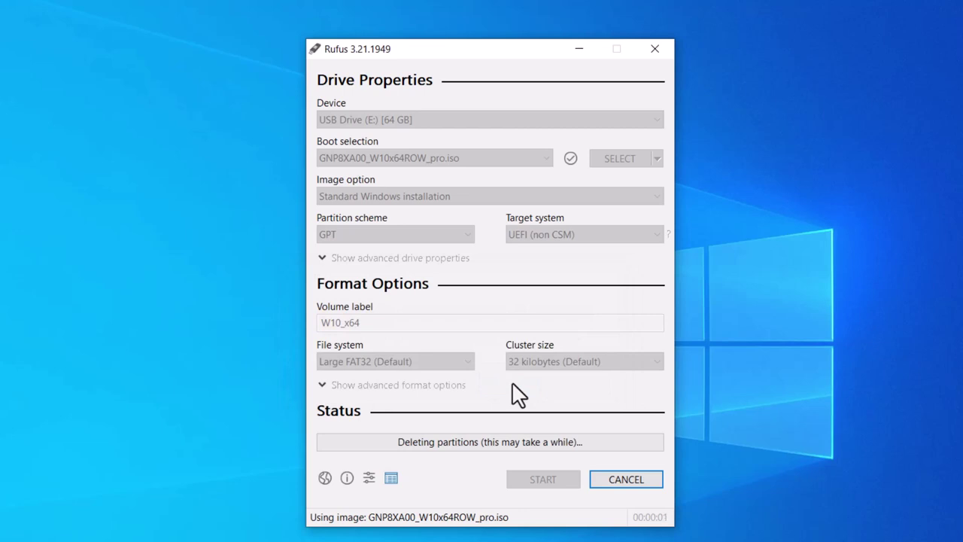